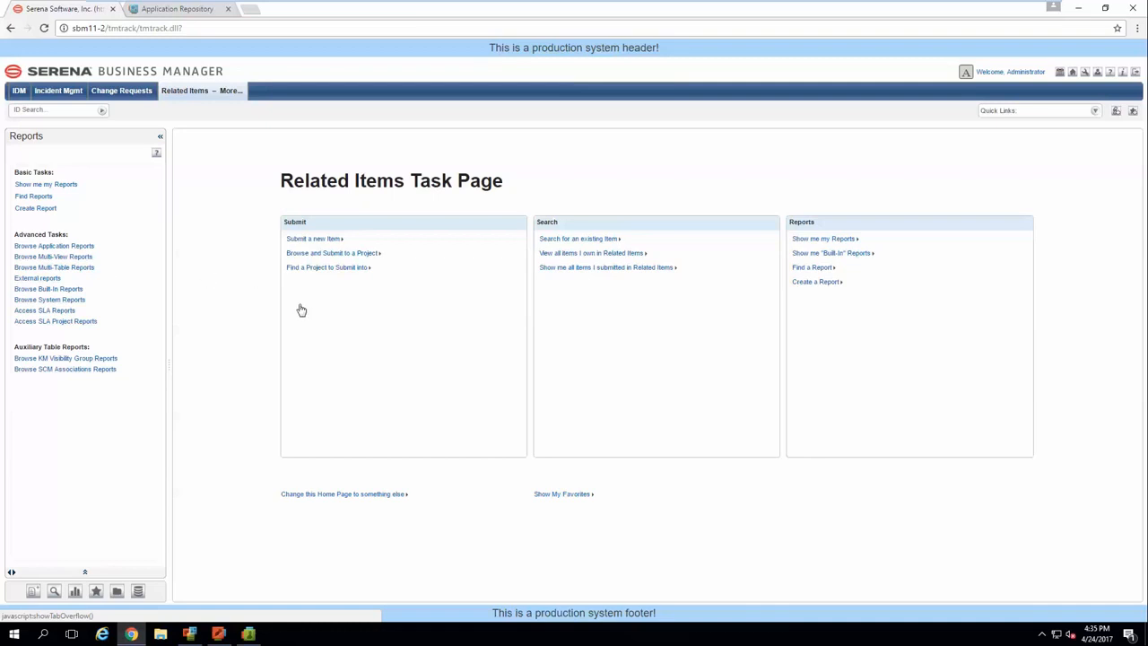
# Search for all items by ID using the wildcard *.
pyautogui.click(72, 111)
pyautogui.write('1')
pyautogui.press('Return')
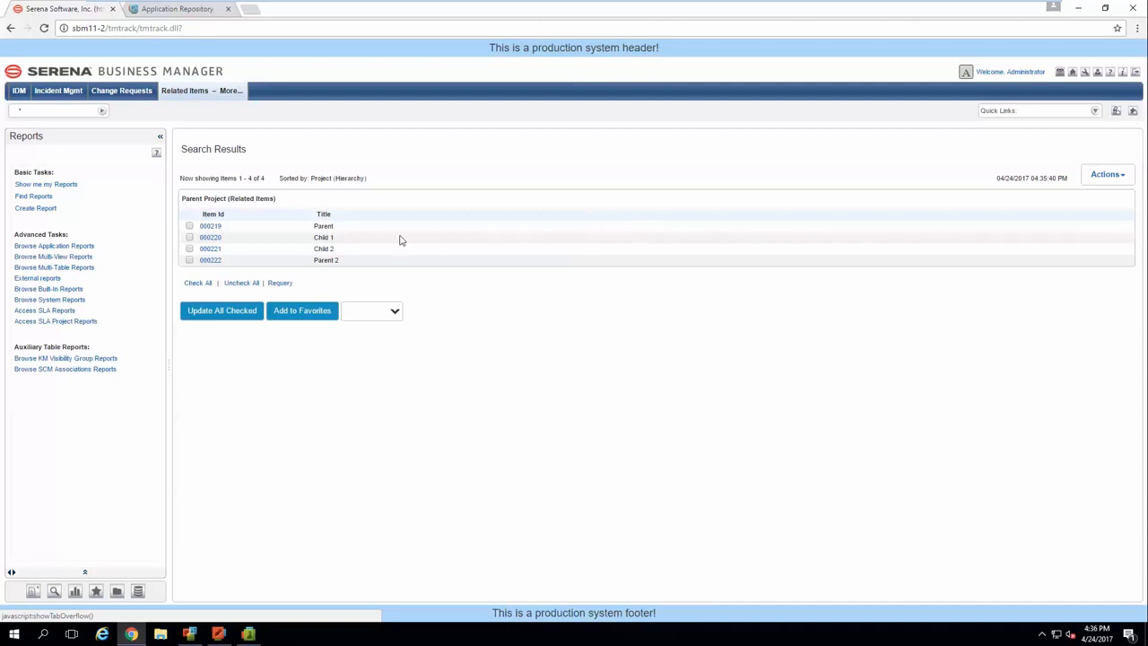
# Start creating a new Listing report in the Related Items application.
pyautogui.click(76, 594)
pyautogui.click(43, 210)
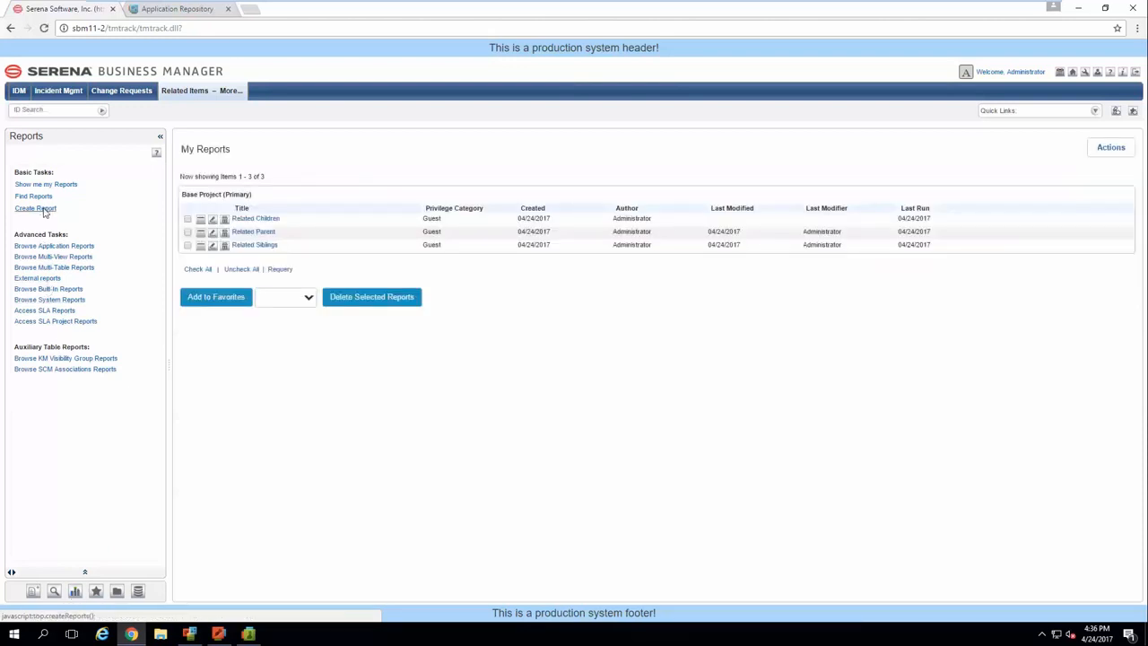
pyautogui.click(199, 170)
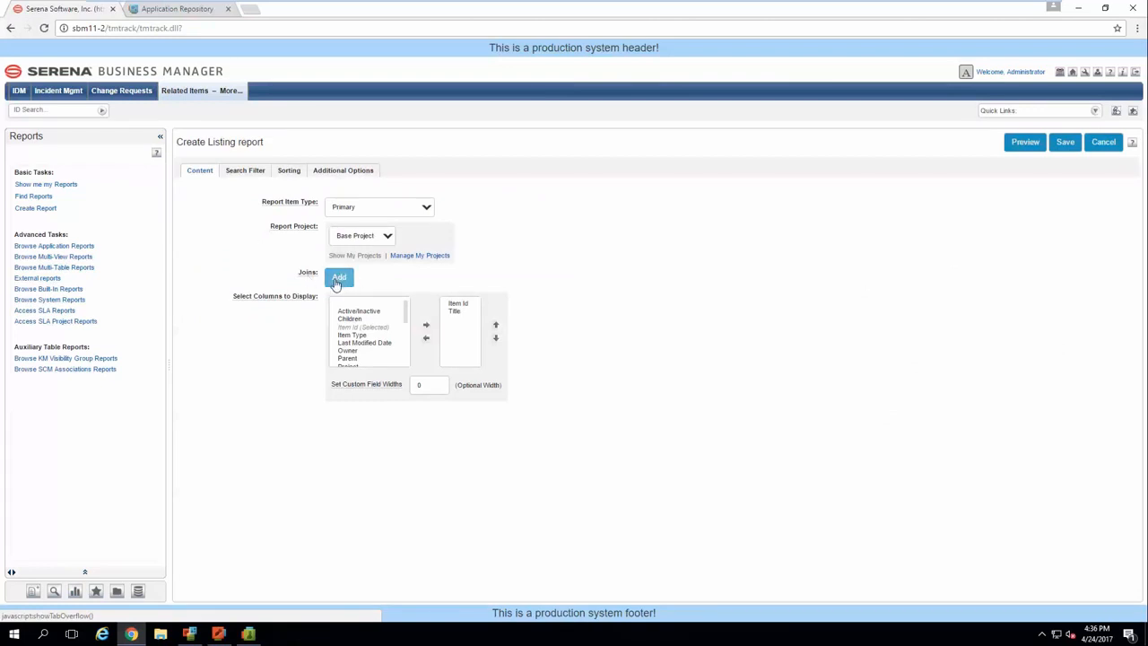
# Add a join to the report using the Children relational field and save it.
pyautogui.click(338, 281)
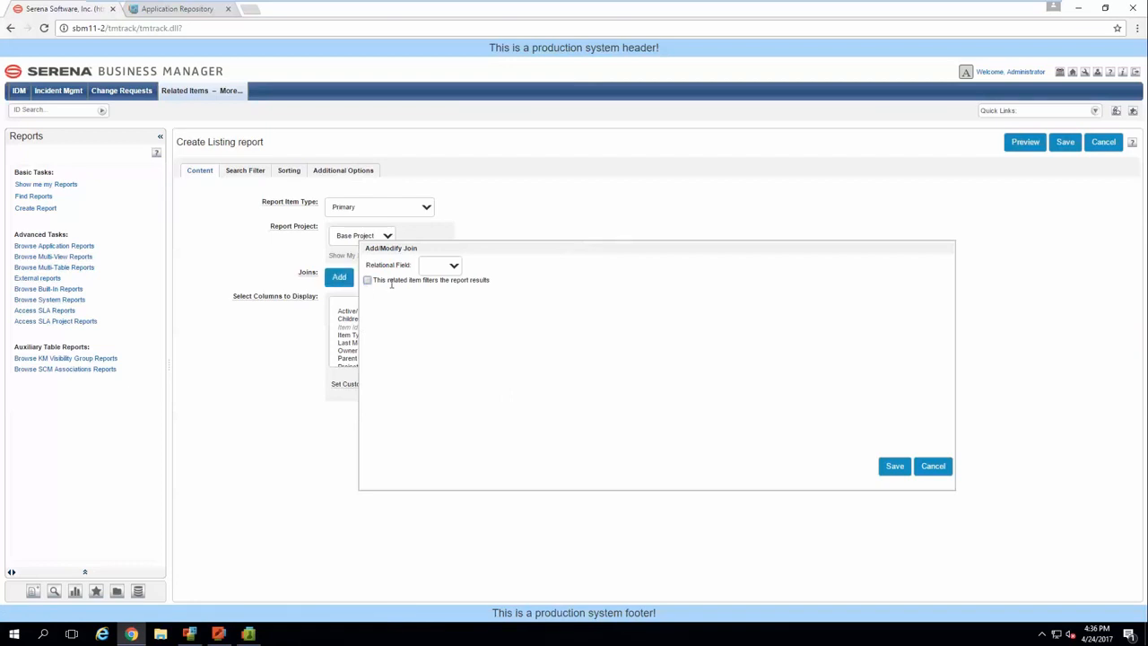
pyautogui.click(445, 267)
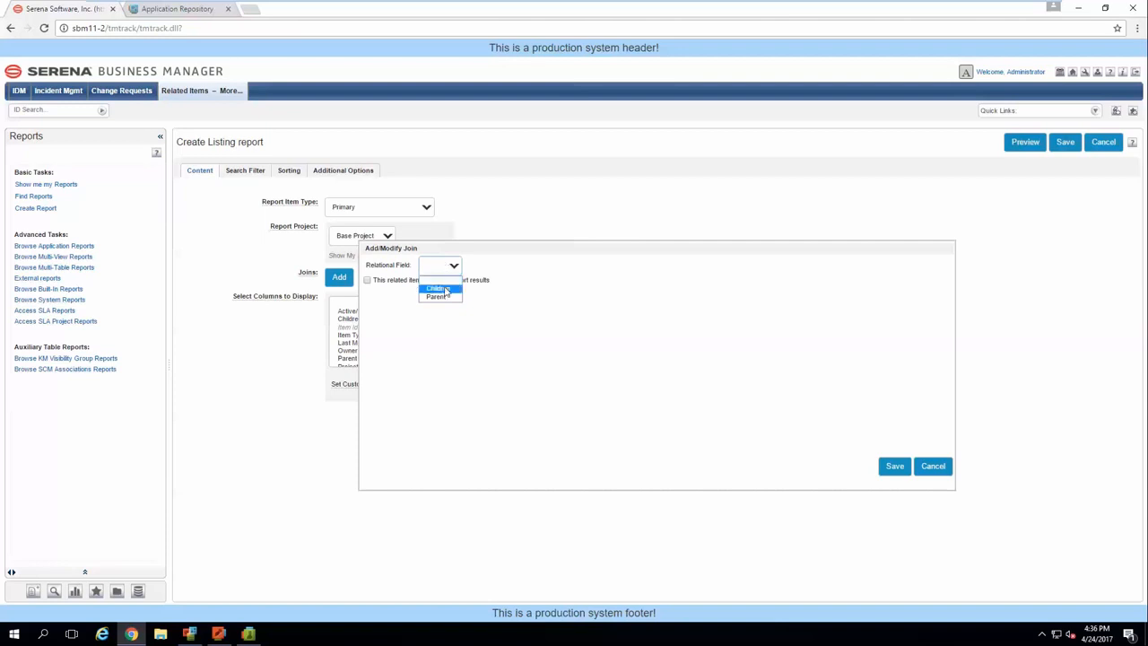
pyautogui.click(440, 288)
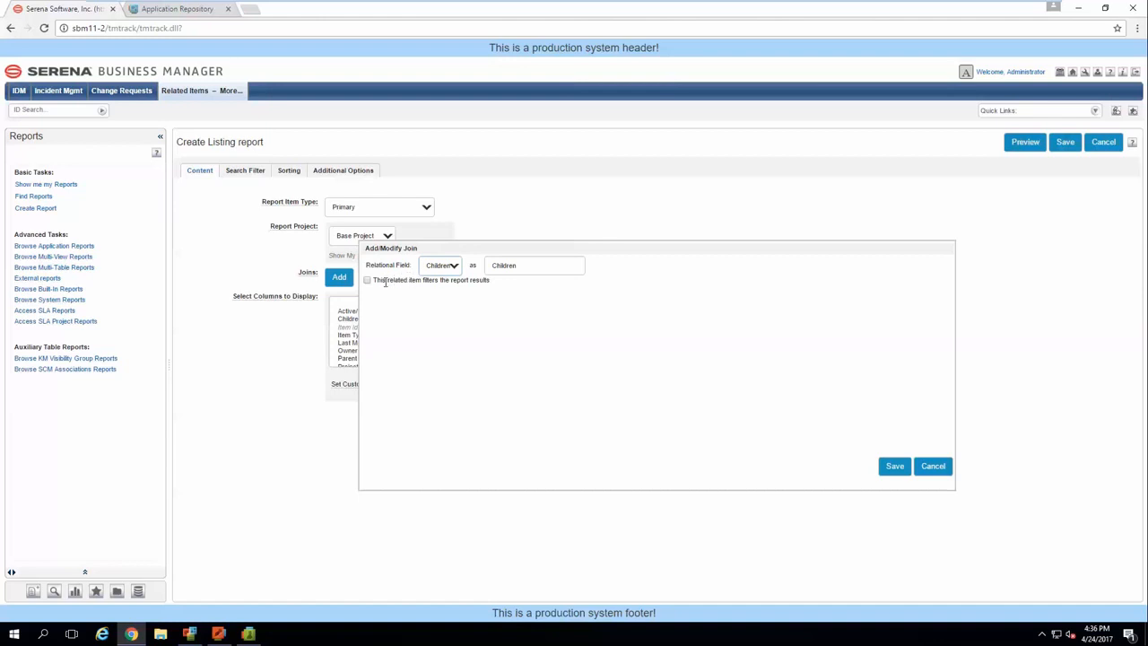
pyautogui.click(893, 465)
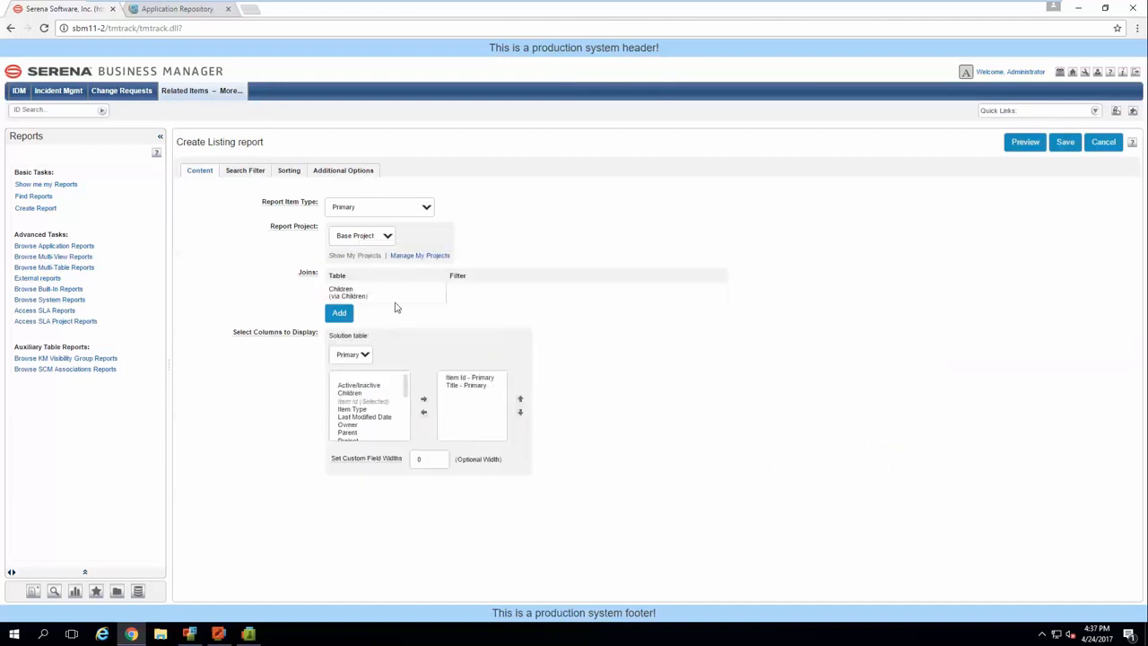
# Add the Item Id and Title columns from the joined Children table to the report and preview it.
pyautogui.click(365, 355)
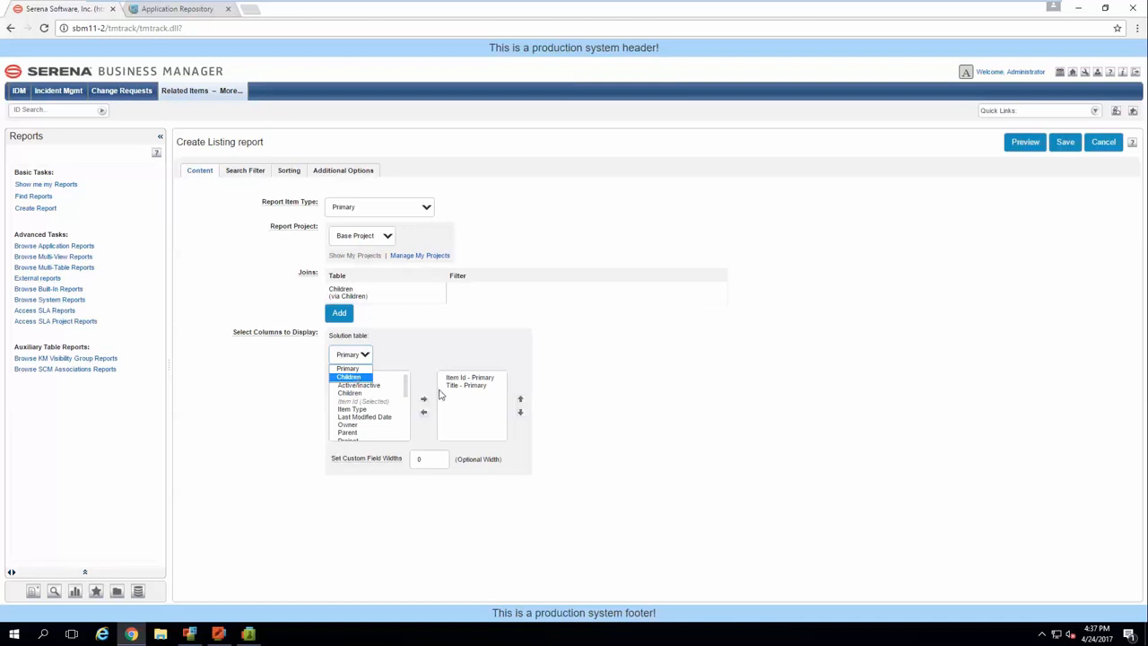
pyautogui.click(466, 377)
pyautogui.click(466, 385)
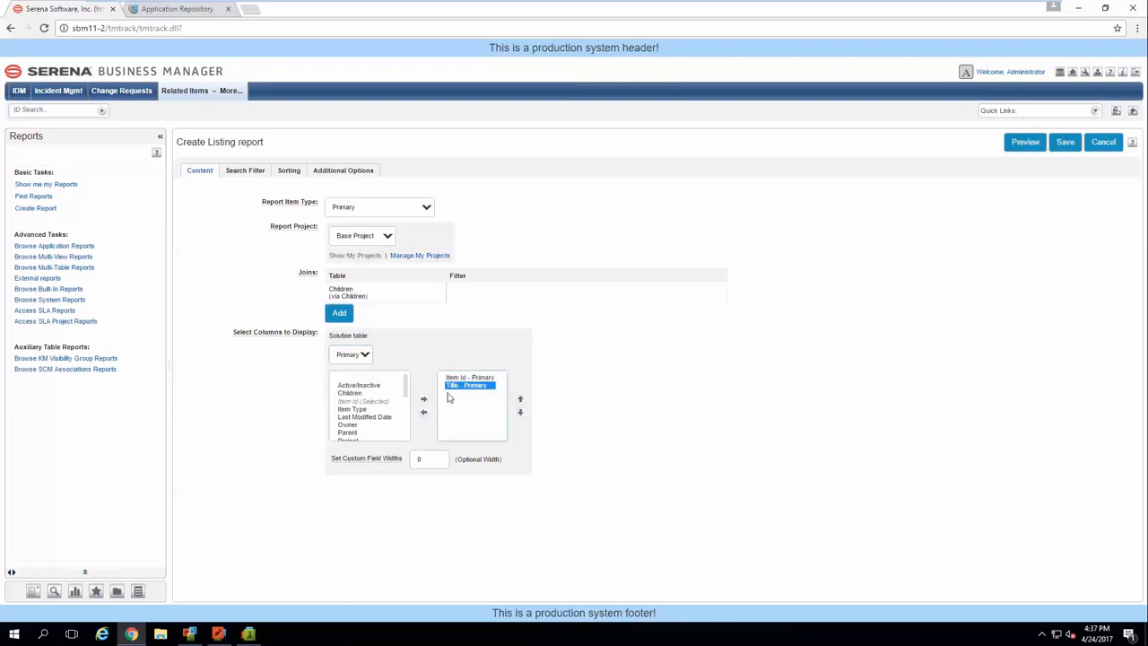
pyautogui.click(364, 355)
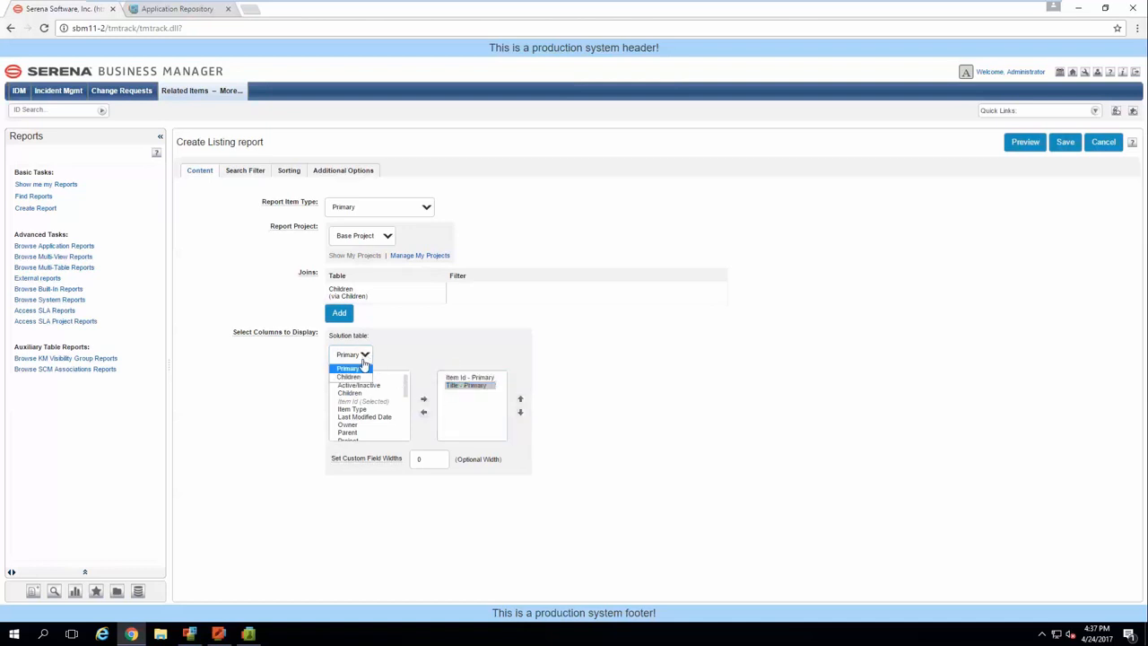
pyautogui.click(357, 378)
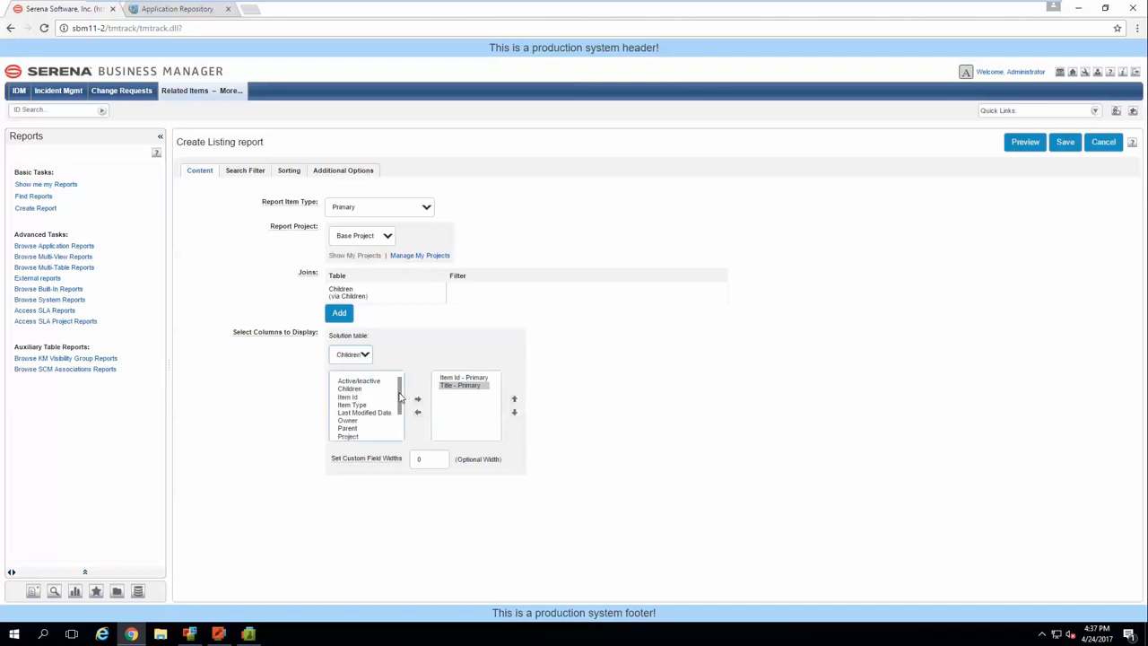
pyautogui.scroll(-1, 401, 397)
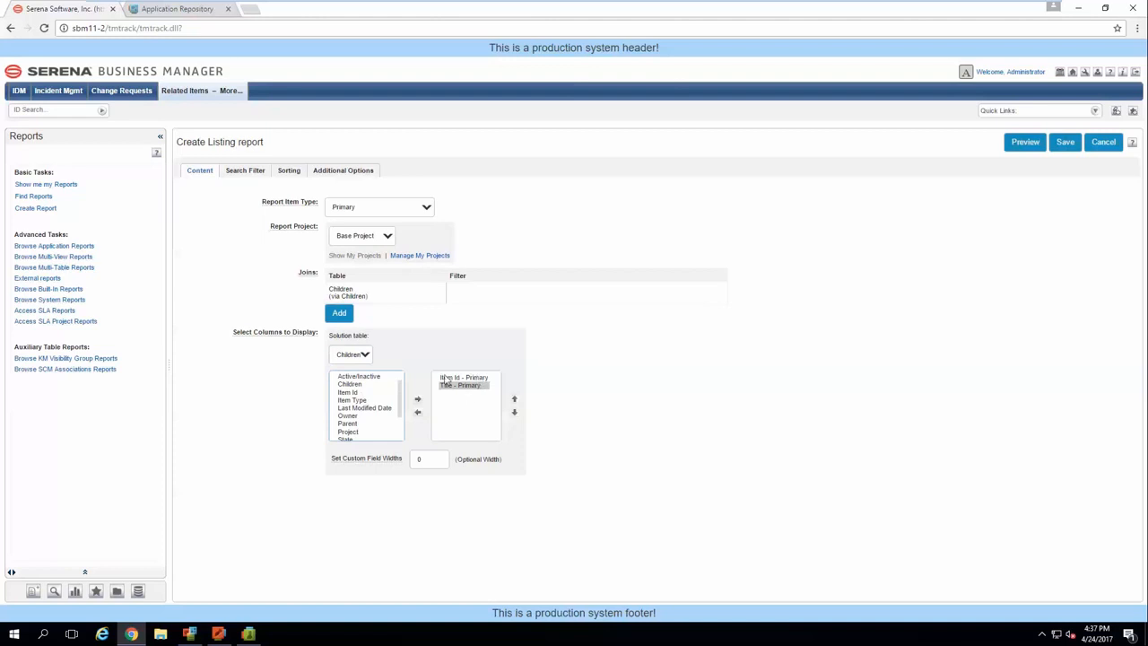
pyautogui.doubleClick(369, 393)
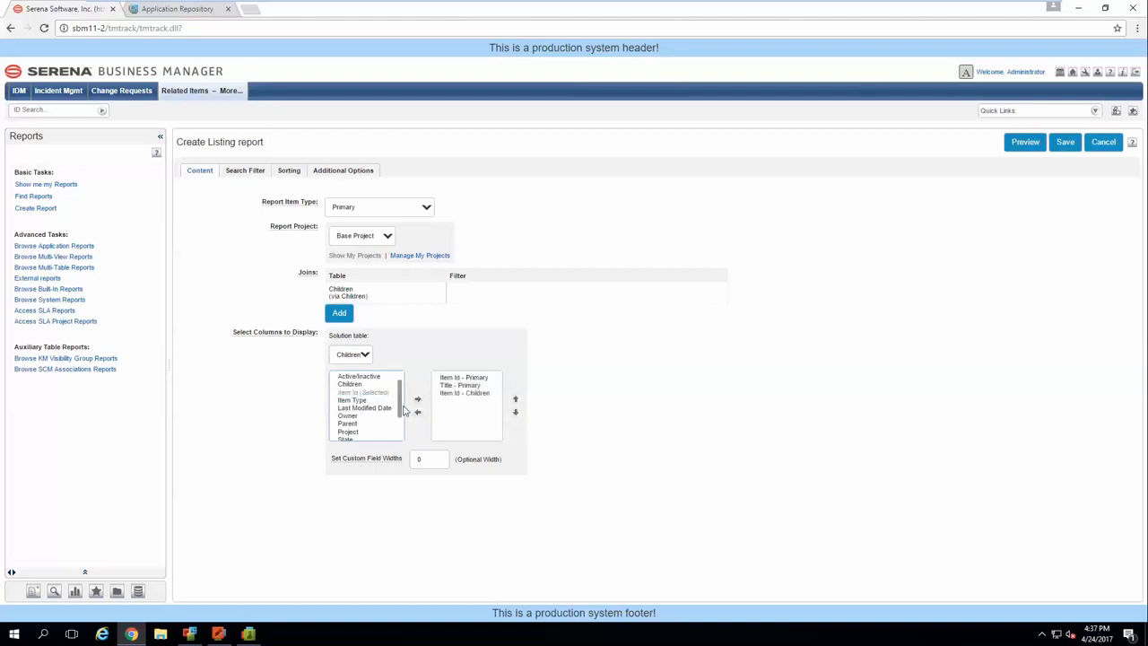
pyautogui.scroll(-2, 402, 410)
pyautogui.doubleClick(363, 433)
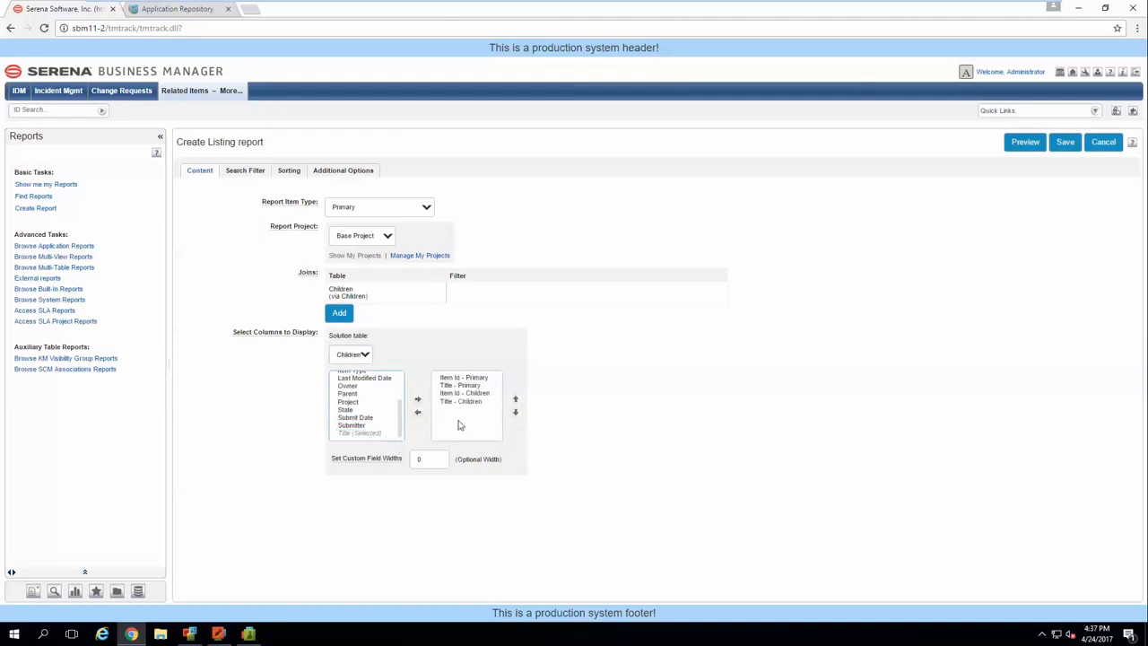
pyautogui.click(1023, 145)
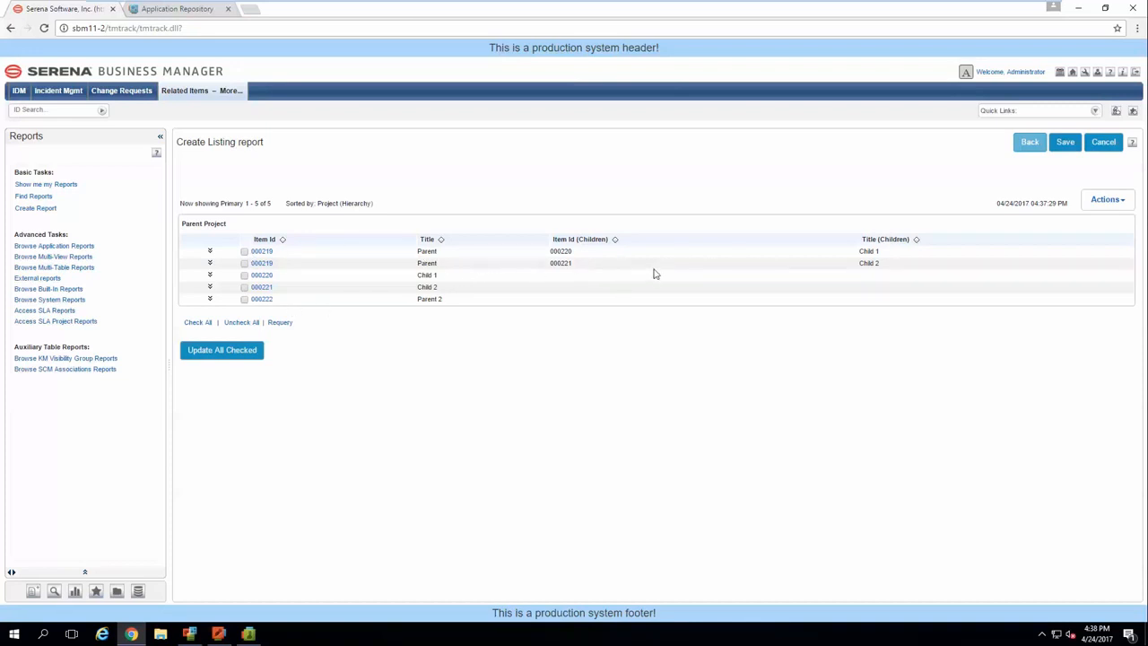
# Add a search filter condition where Parent contains any (None), and preview the filtered report.
pyautogui.click(1029, 143)
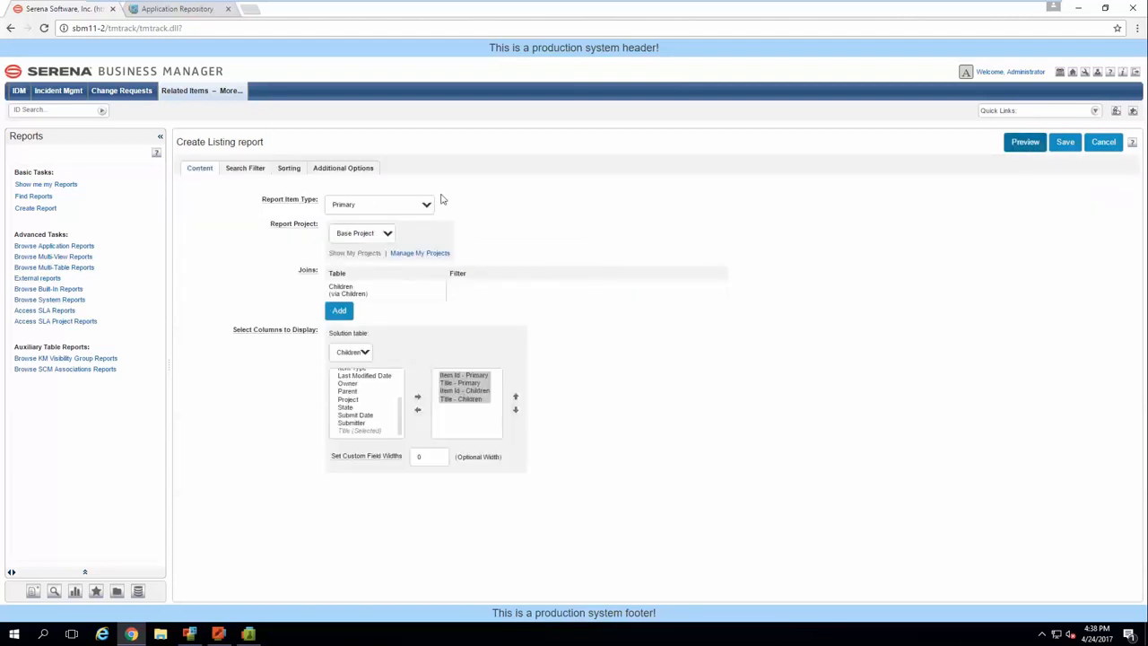
pyautogui.click(244, 171)
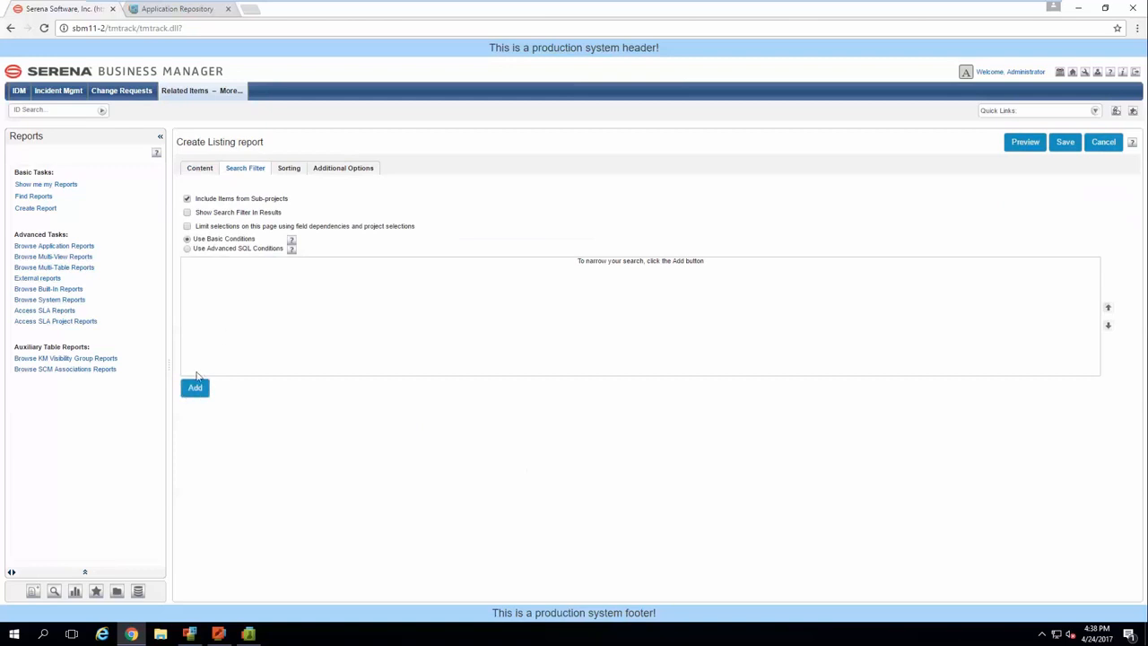
pyautogui.click(195, 389)
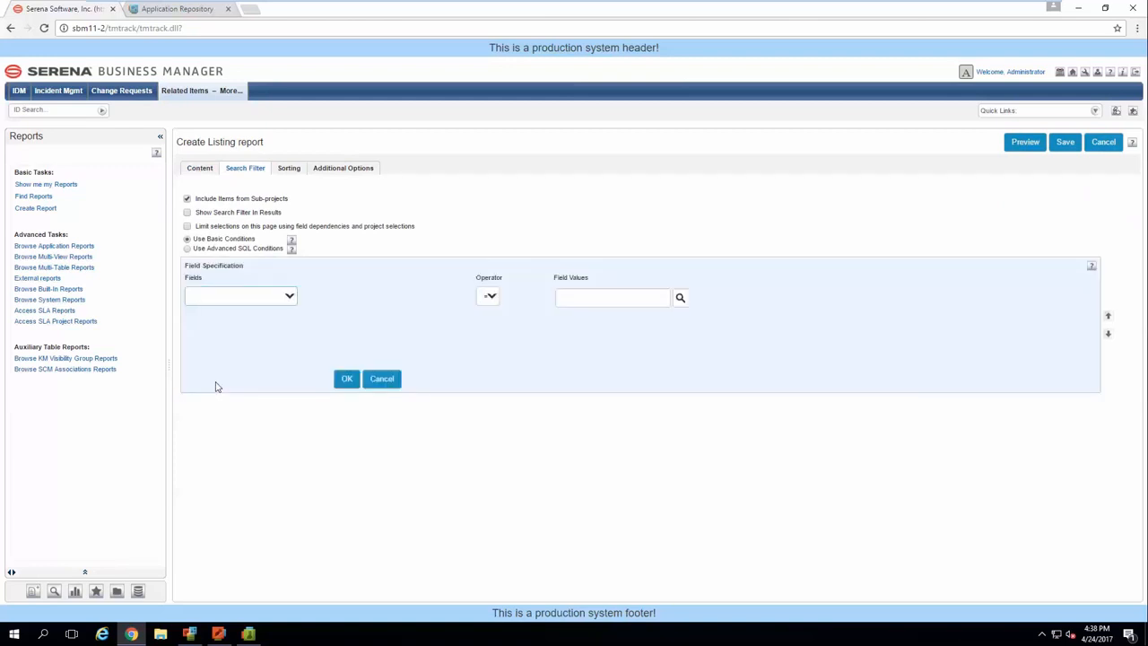
pyautogui.click(264, 305)
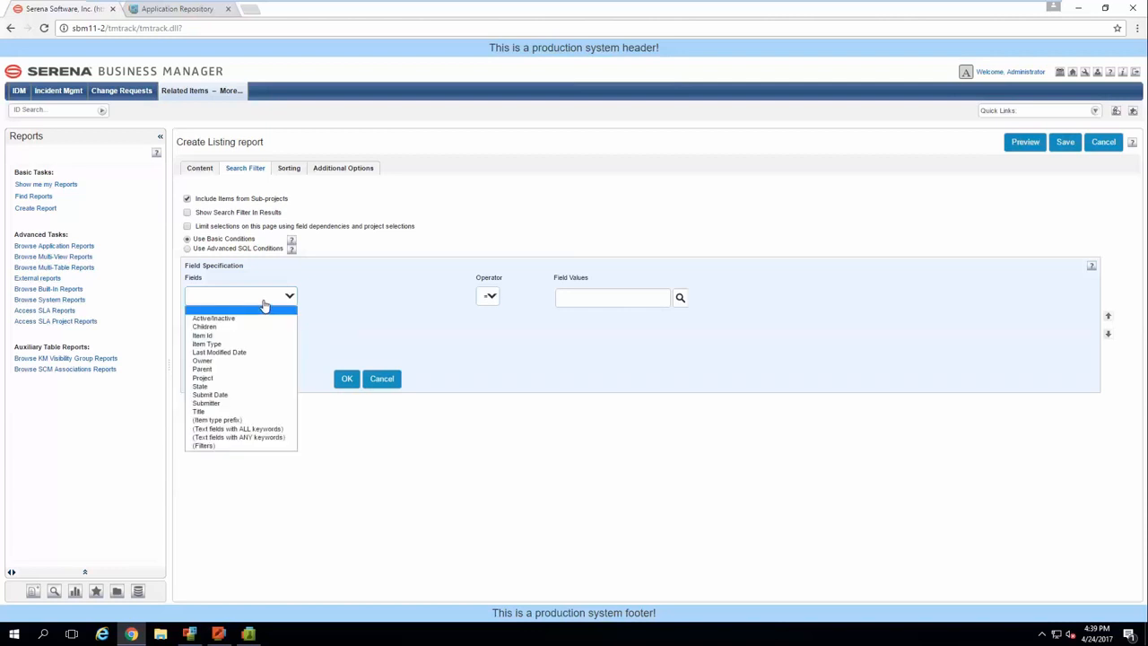
pyautogui.click(237, 369)
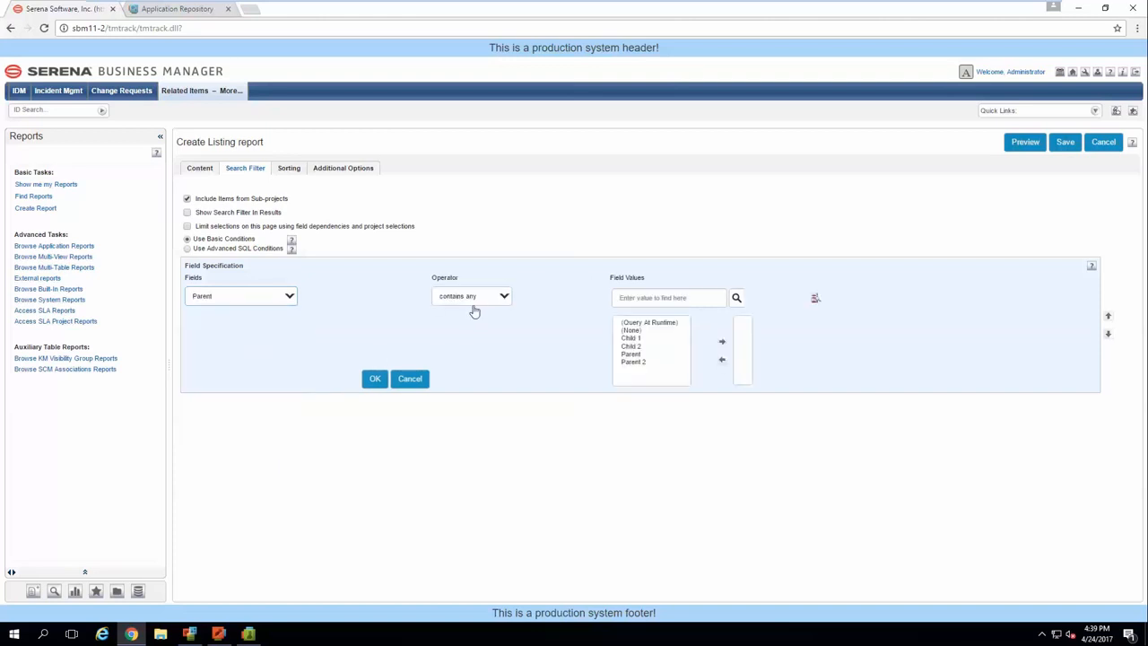
pyautogui.doubleClick(628, 331)
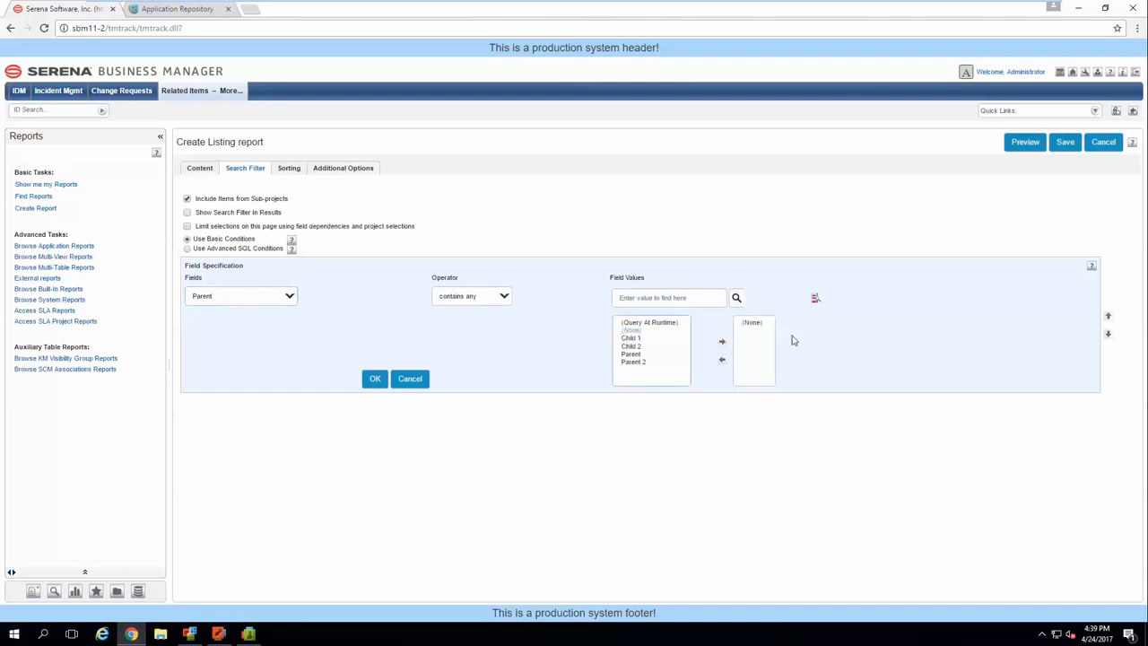
pyautogui.click(375, 379)
pyautogui.click(1022, 146)
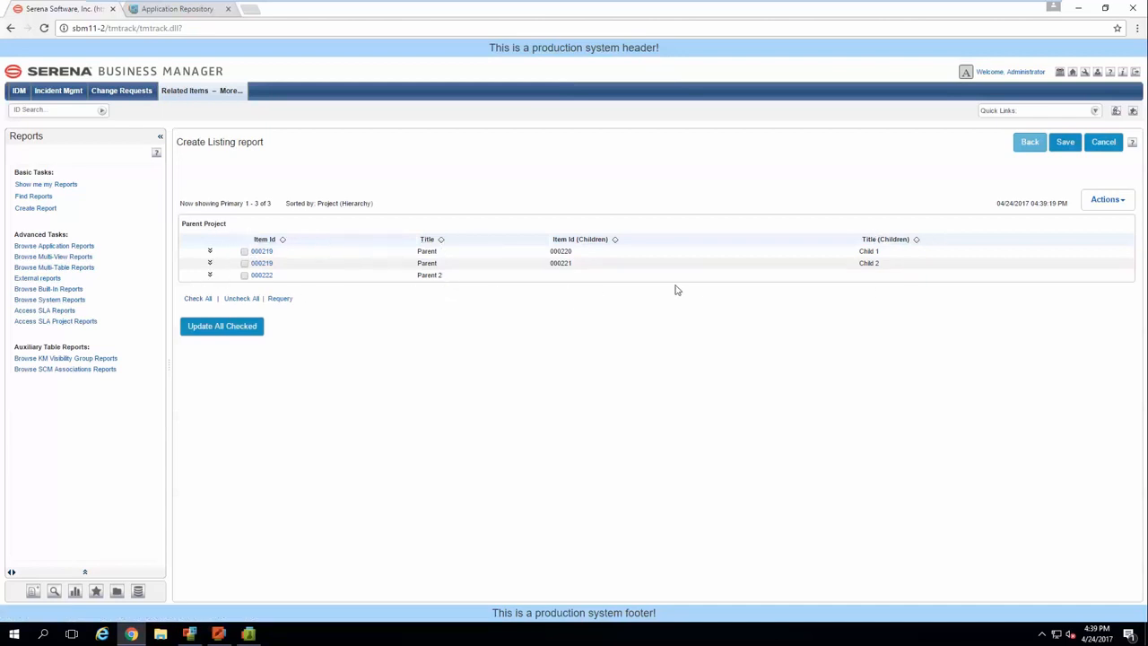
# Review the report's content settings and preview the report again to examine the child titles, returning to the content settings.
pyautogui.click(1029, 143)
pyautogui.click(199, 168)
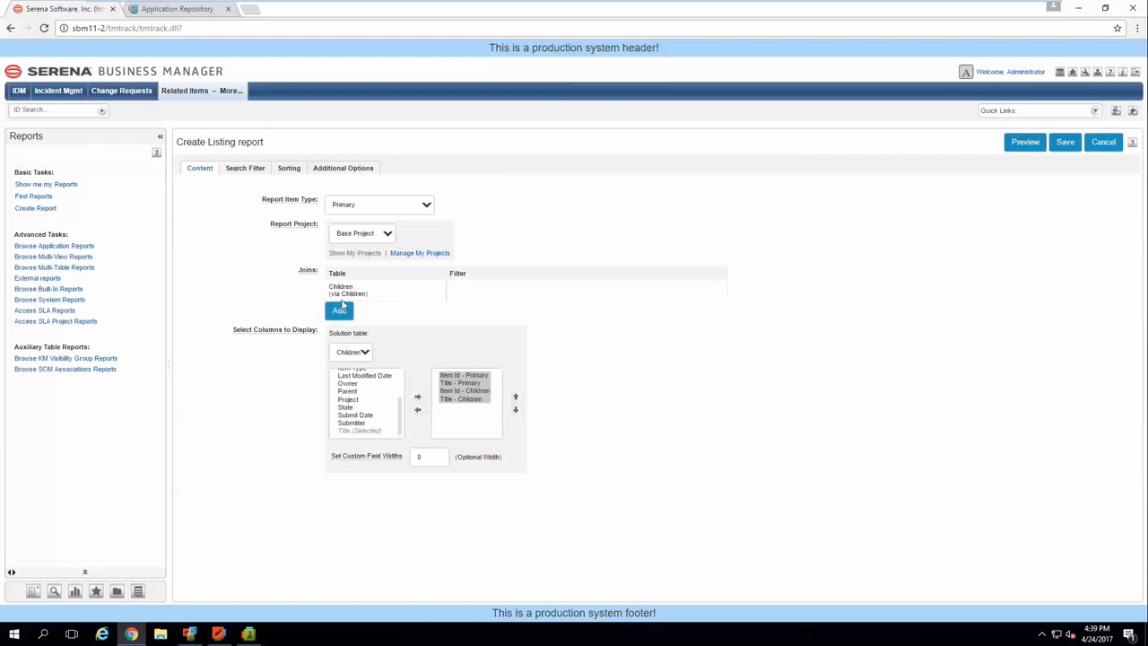
pyautogui.click(1023, 143)
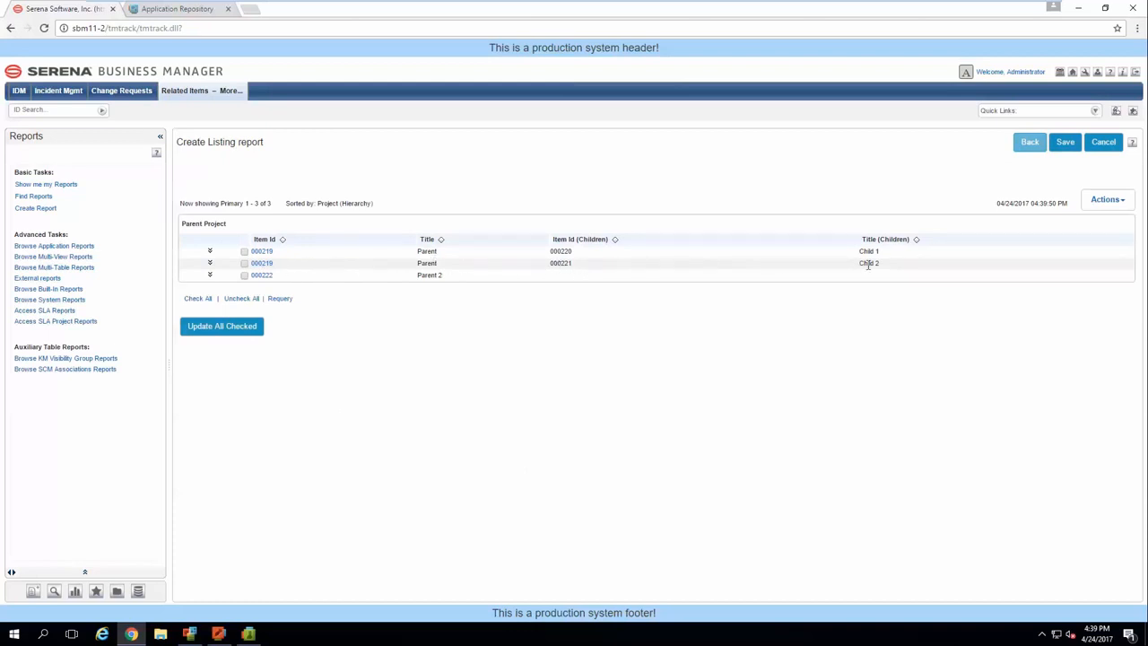
pyautogui.moveTo(859, 263); pyautogui.dragTo(817, 256)
pyautogui.click(1022, 144)
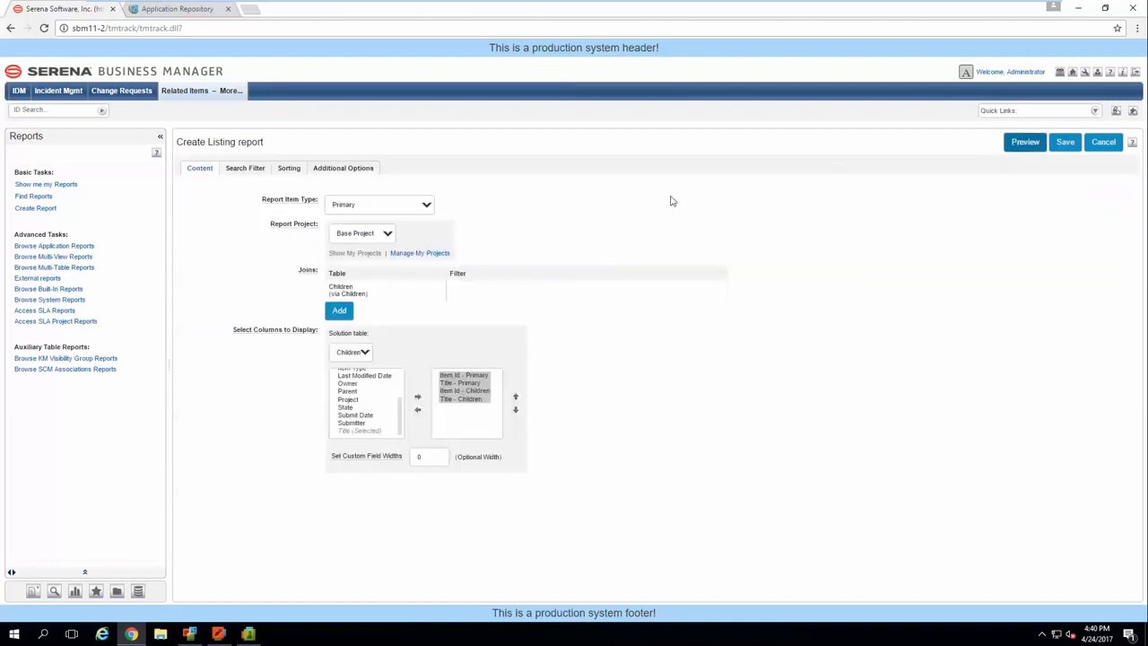
# Change the Children join to filter the report results where Title contains 'Child 2', save the join and preview the report.
pyautogui.click(380, 296)
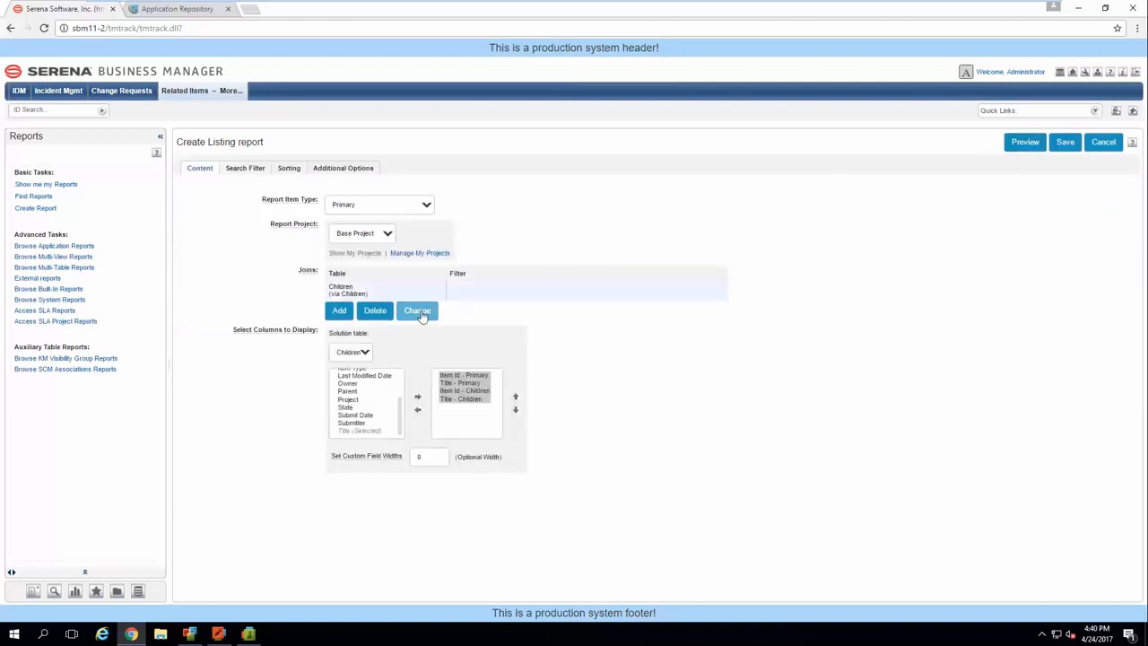
pyautogui.click(417, 311)
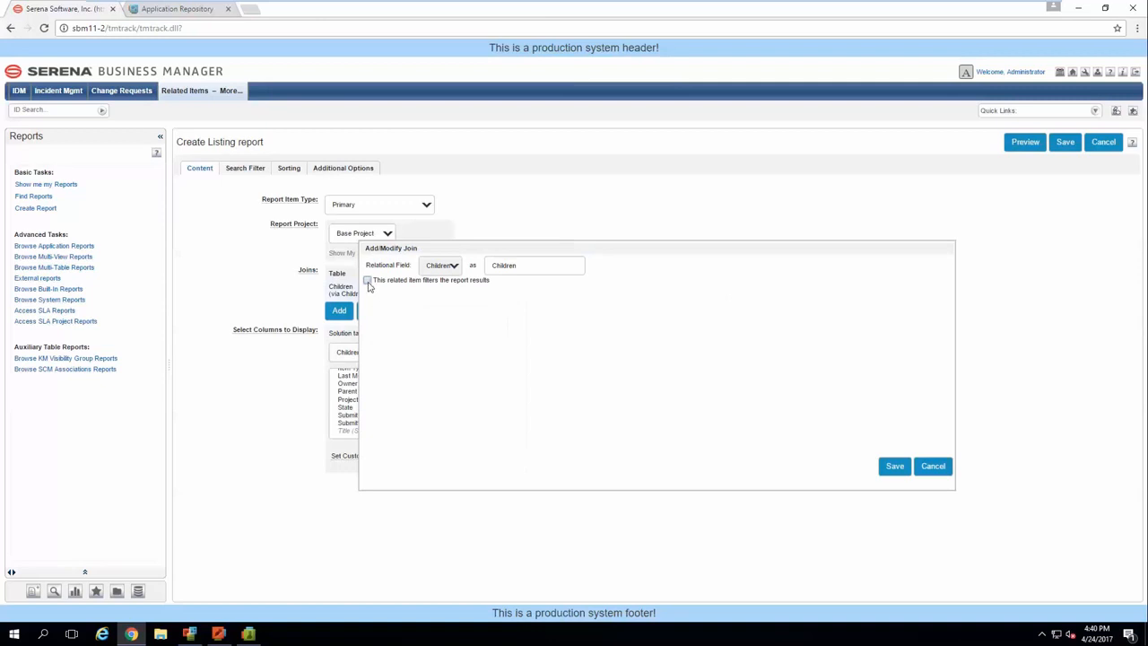
pyautogui.click(368, 281)
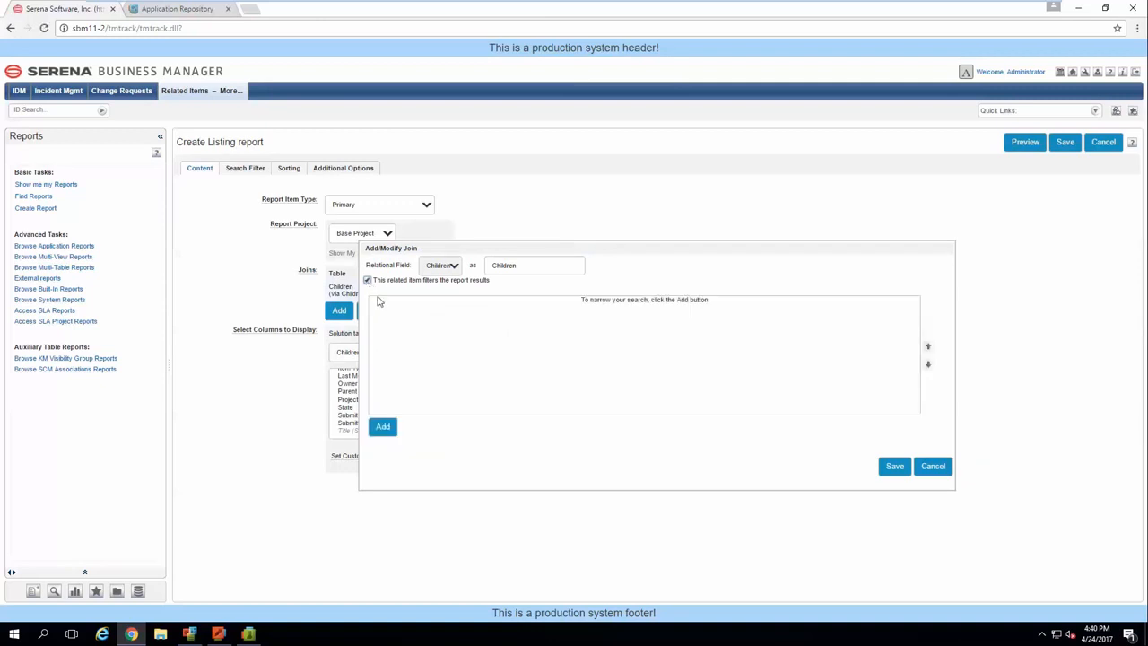
pyautogui.click(381, 428)
pyautogui.click(405, 336)
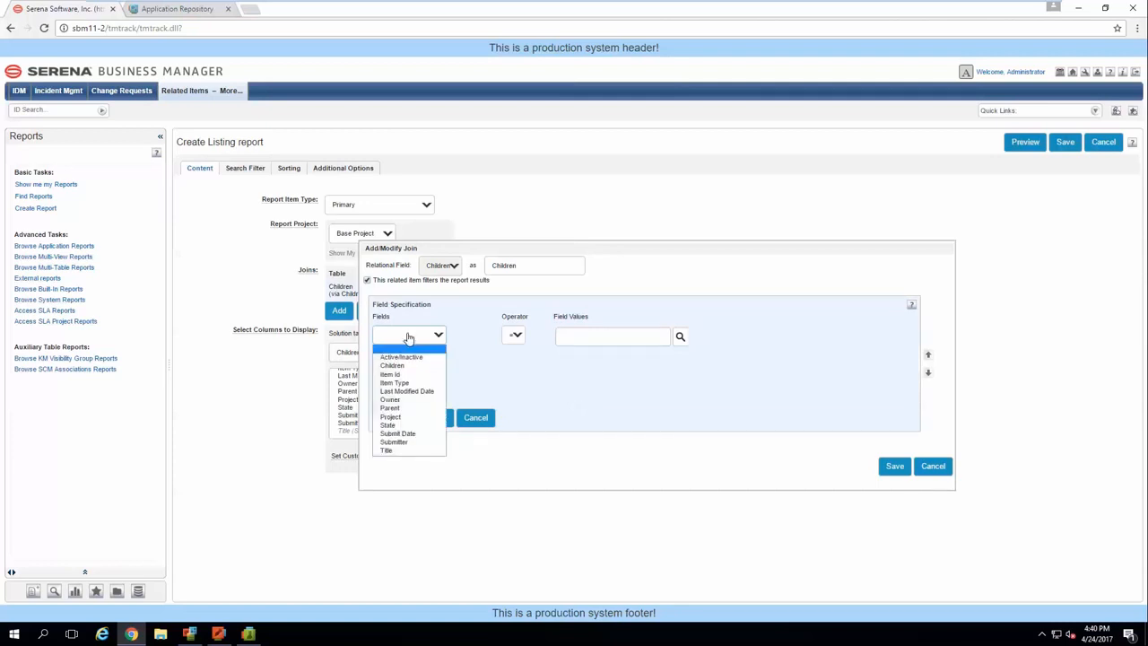
pyautogui.click(405, 455)
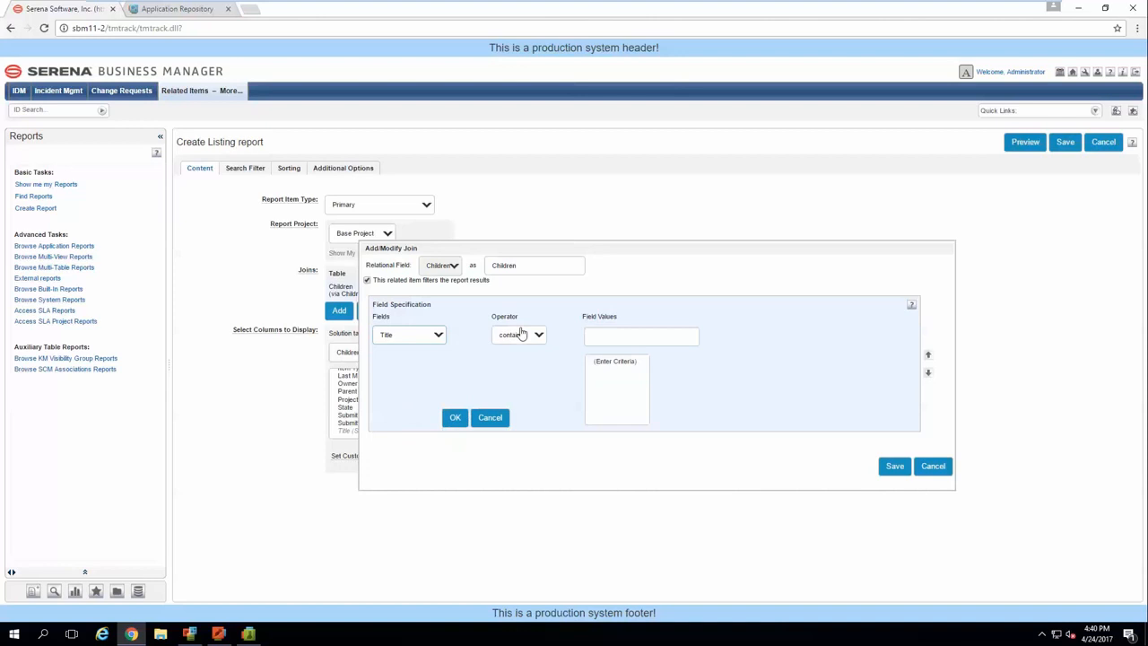
pyautogui.click(615, 338)
pyautogui.click(454, 417)
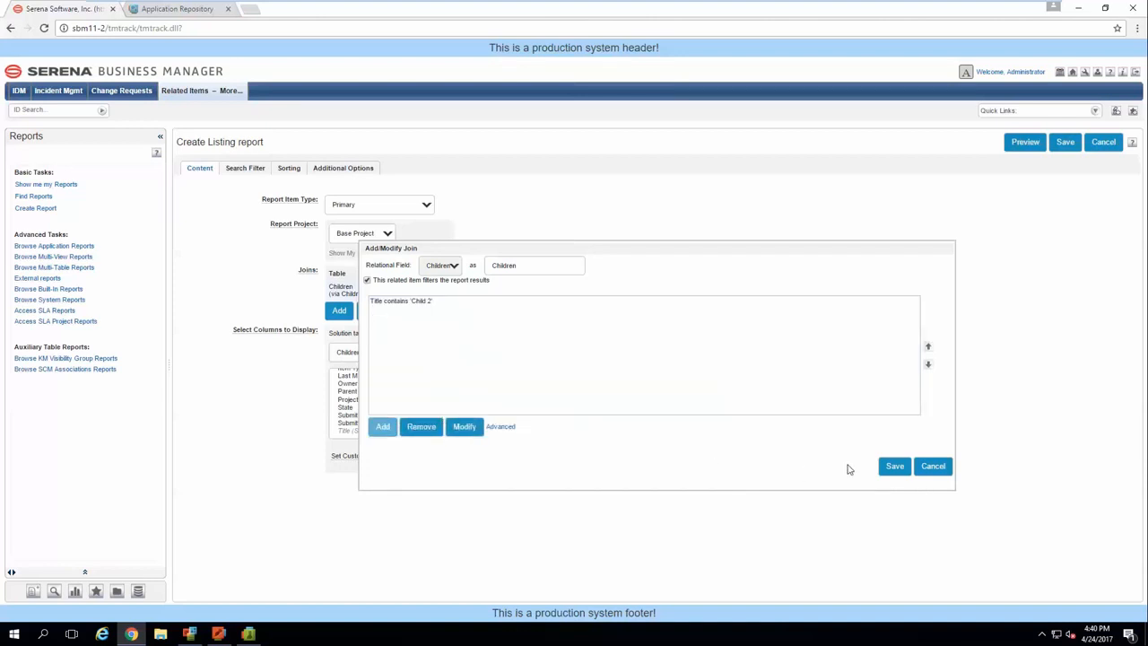
pyautogui.click(893, 466)
pyautogui.click(1025, 142)
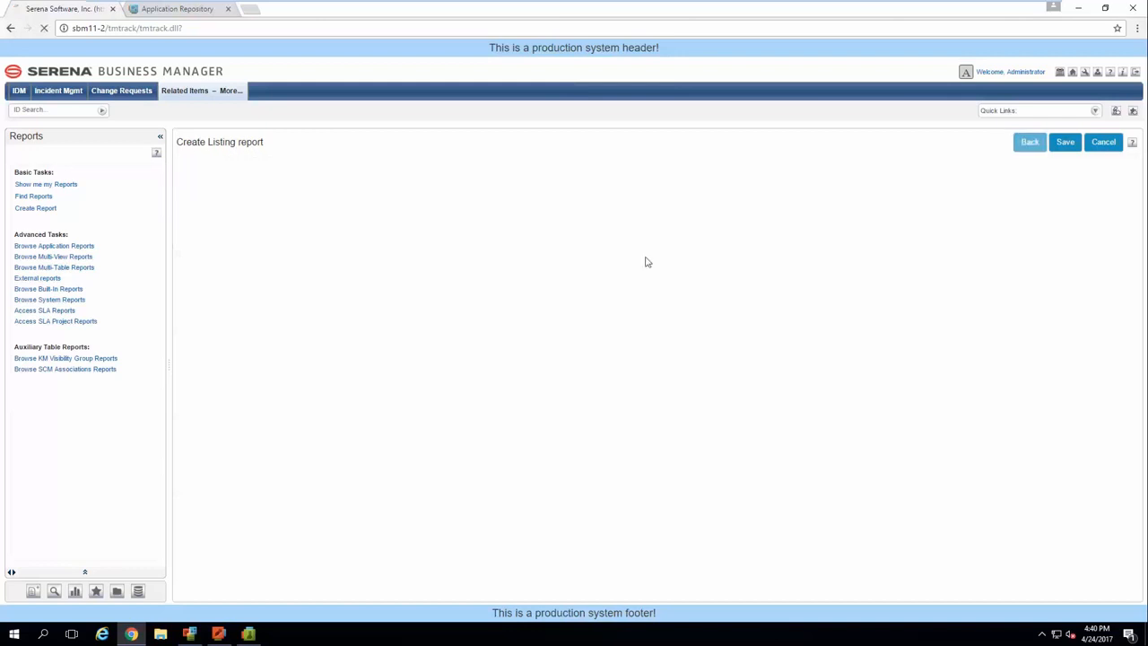